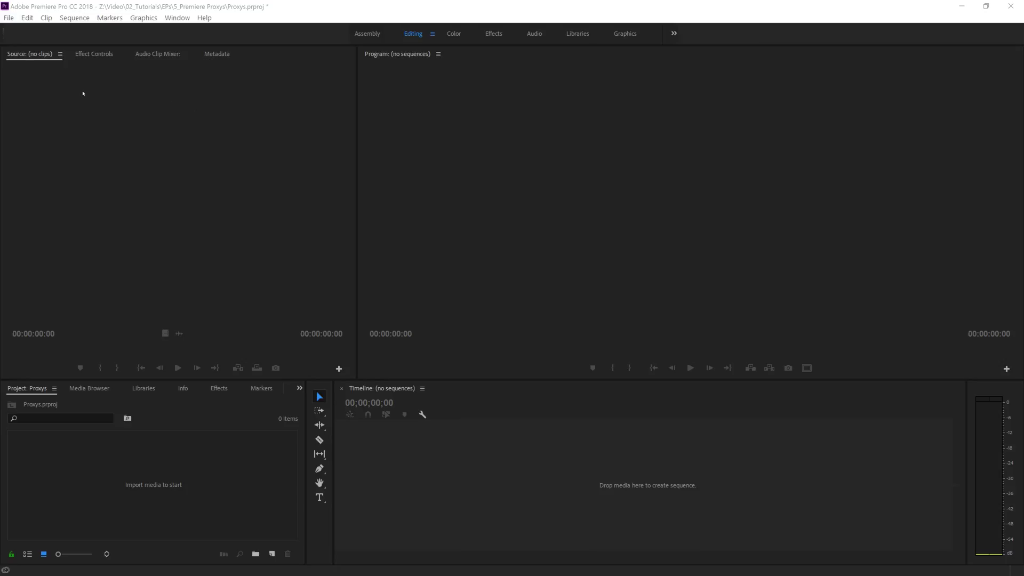
# Step: Start a new project from File > New > Project and show its Ingest Settings
pyautogui.click(9, 18)
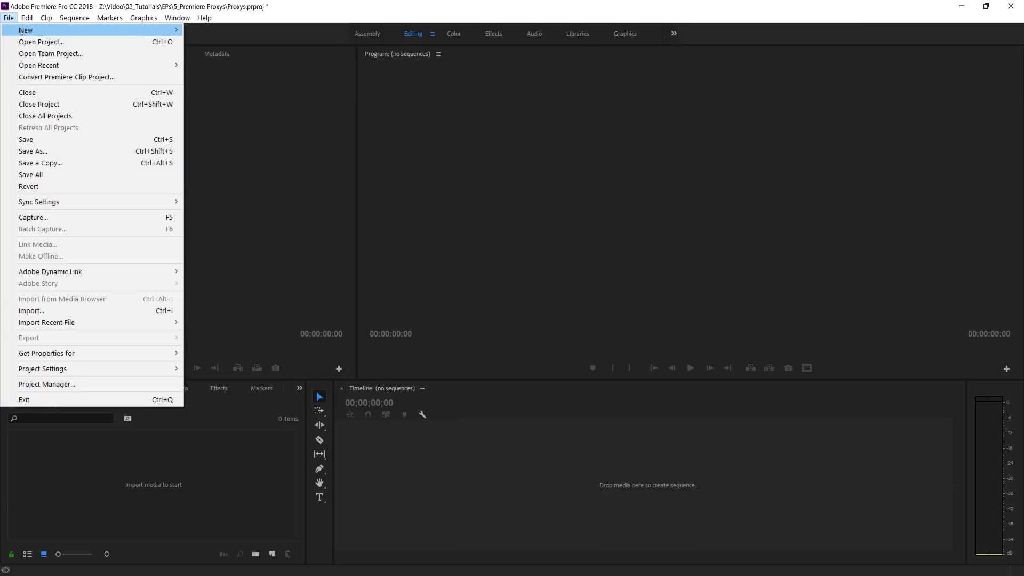
pyautogui.moveTo(107, 30)
pyautogui.click(227, 30)
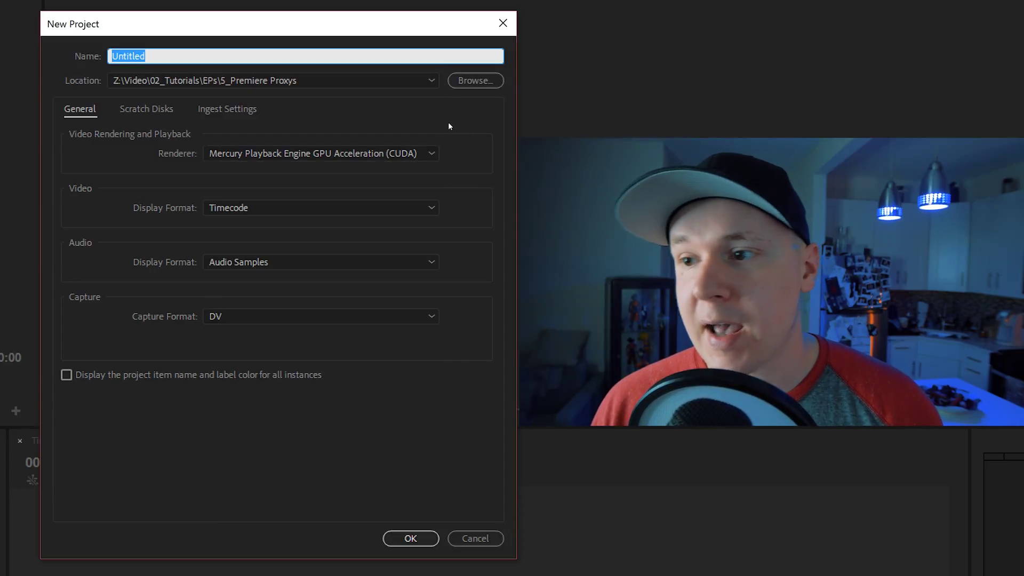
pyautogui.click(220, 109)
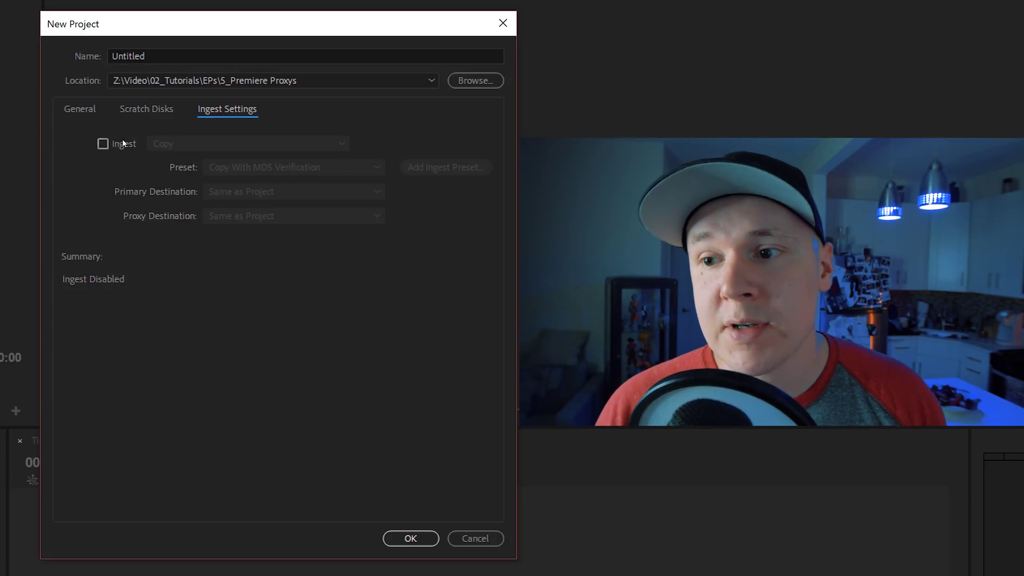
# Step: Enable ingest to Create Proxies with the 1024x540 GoPro CineForm preset, destination Same as Project
pyautogui.click(103, 144)
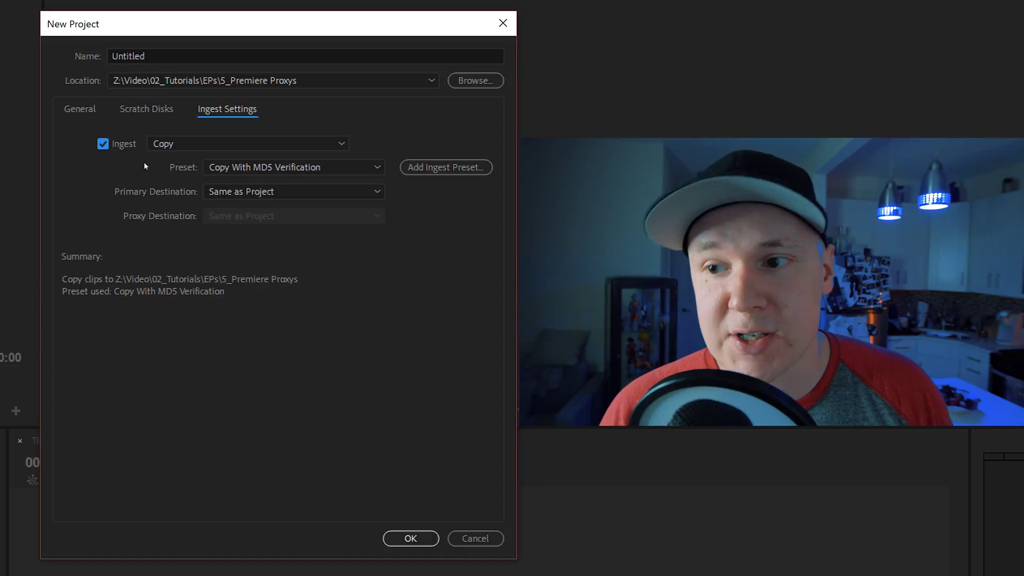
pyautogui.click(194, 142)
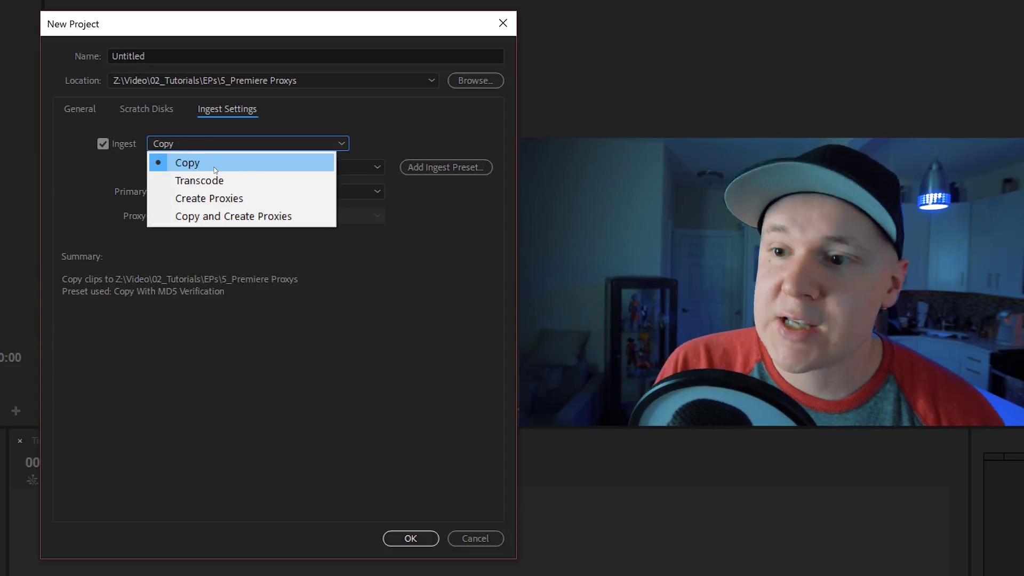
pyautogui.click(224, 199)
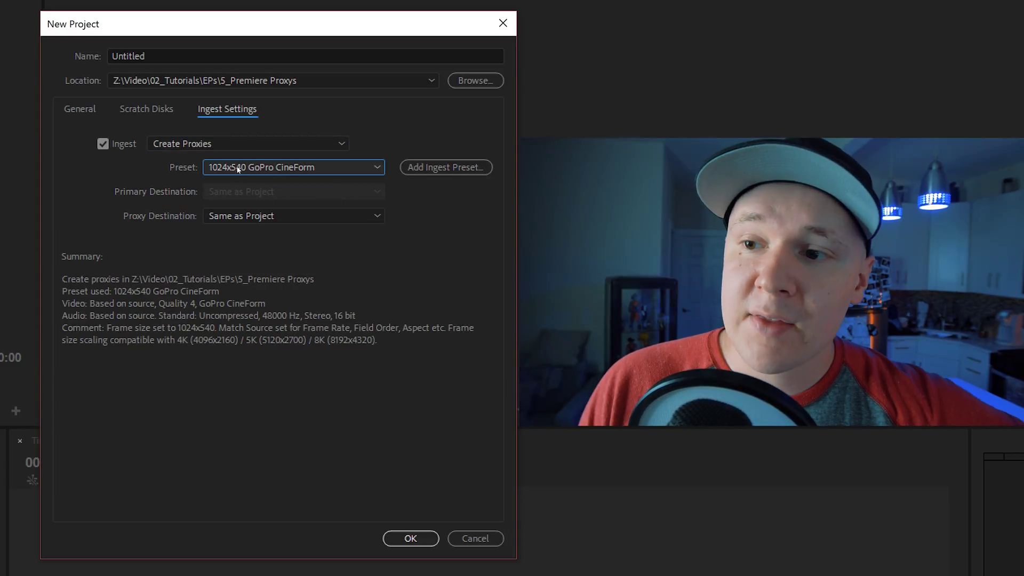
pyautogui.click(273, 167)
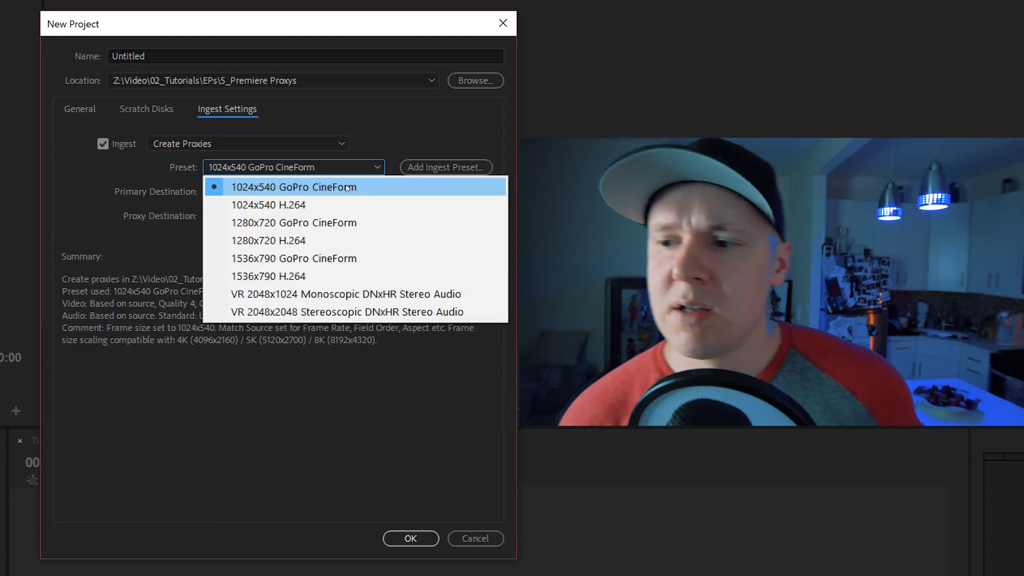
pyautogui.click(411, 195)
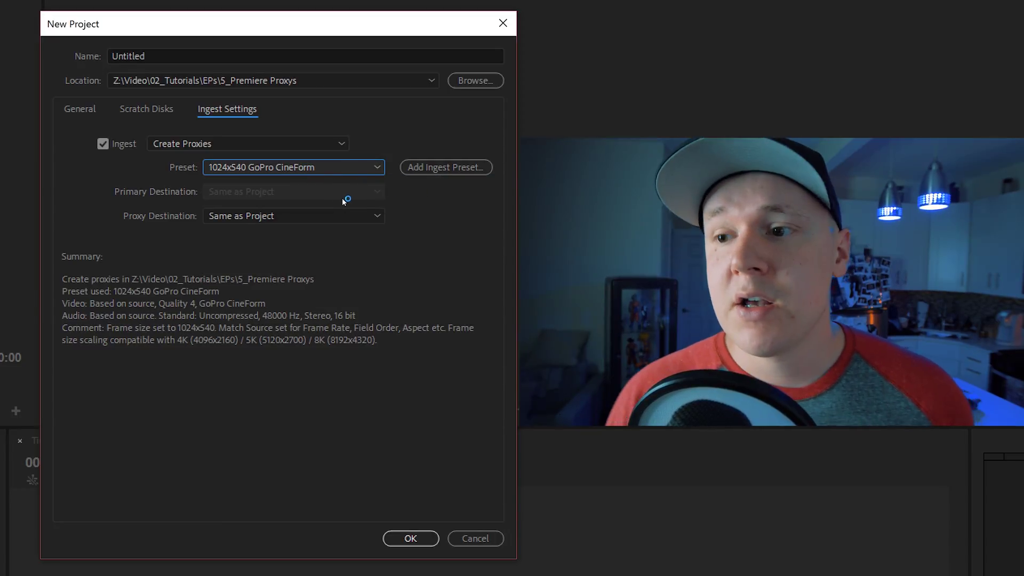
pyautogui.click(285, 222)
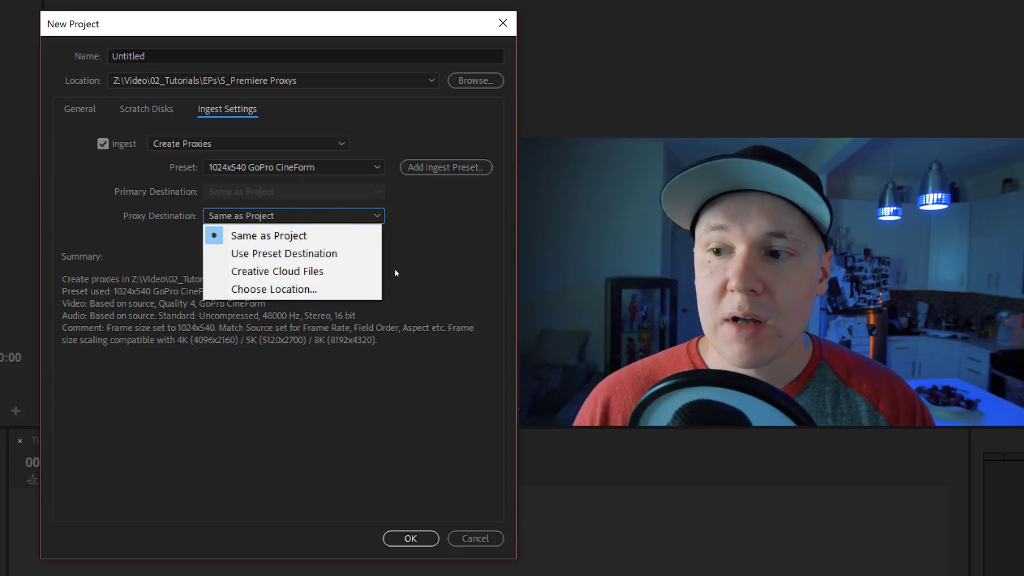
pyautogui.click(401, 228)
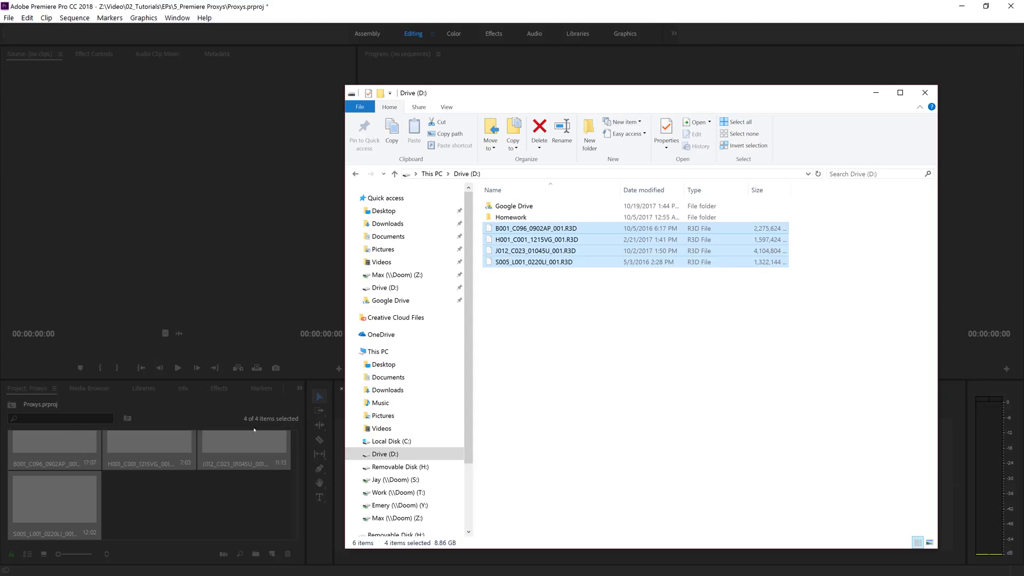
# Step: Minimize File Explorer to return to Premiere with the four R3D clips imported
pyautogui.click(875, 93)
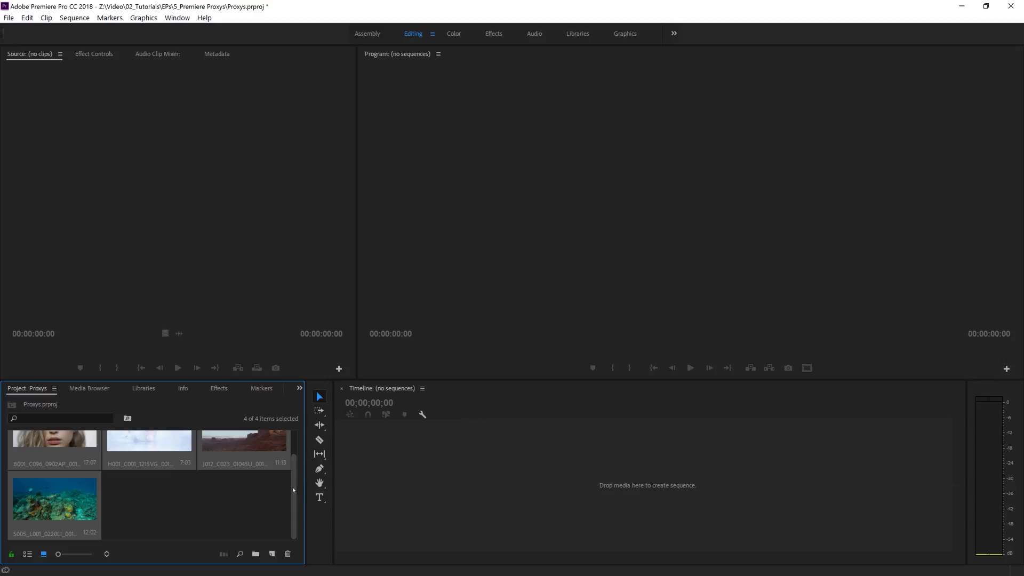
# Step: Create sequence J012_C023_0104SU_001 from the desert clip and set playback resolution to 1/4
pyautogui.scroll(1, 291, 465)
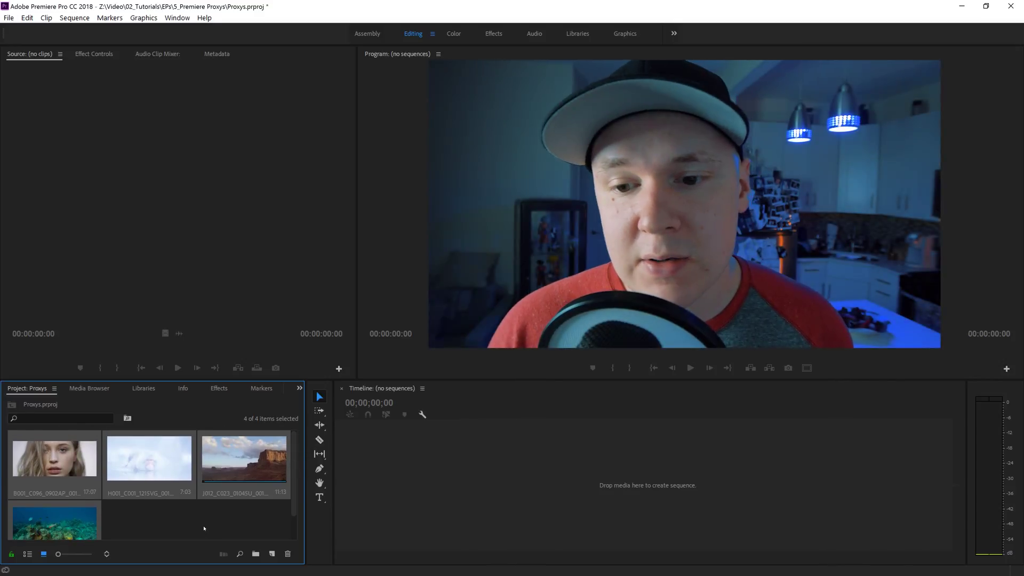
pyautogui.click(203, 528)
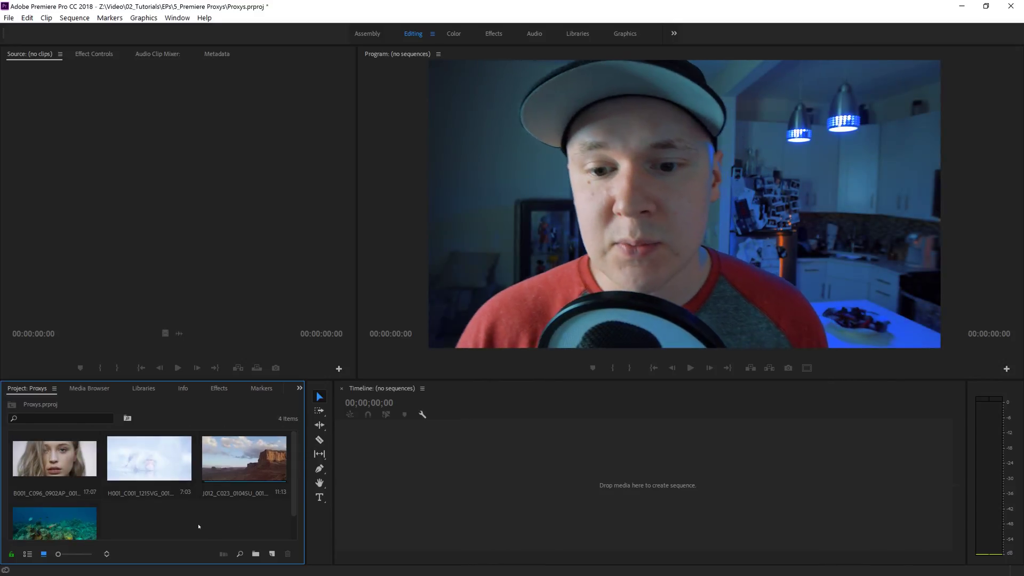
pyautogui.rightClick(241, 460)
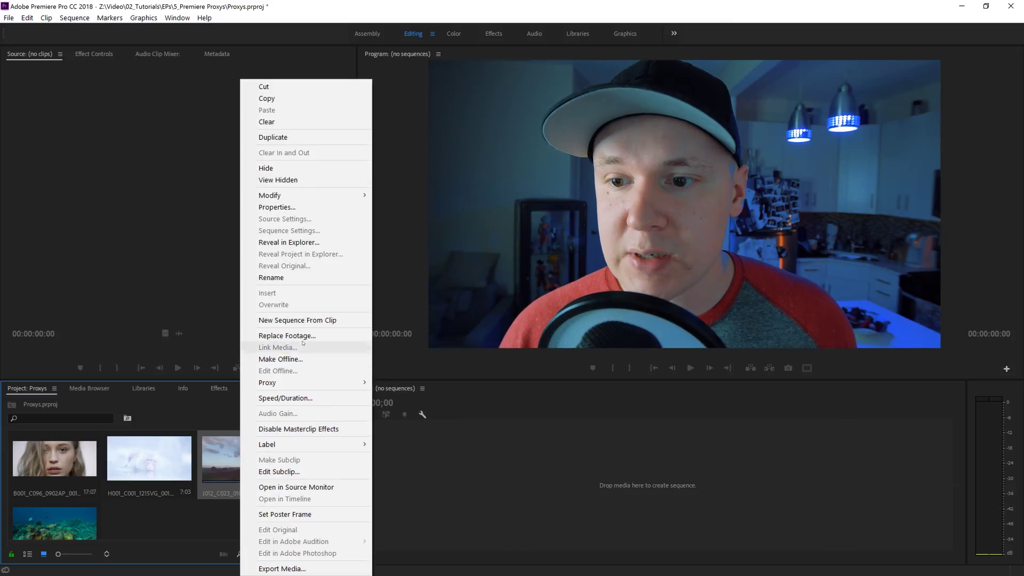
pyautogui.click(297, 320)
pyautogui.click(931, 334)
pyautogui.click(931, 357)
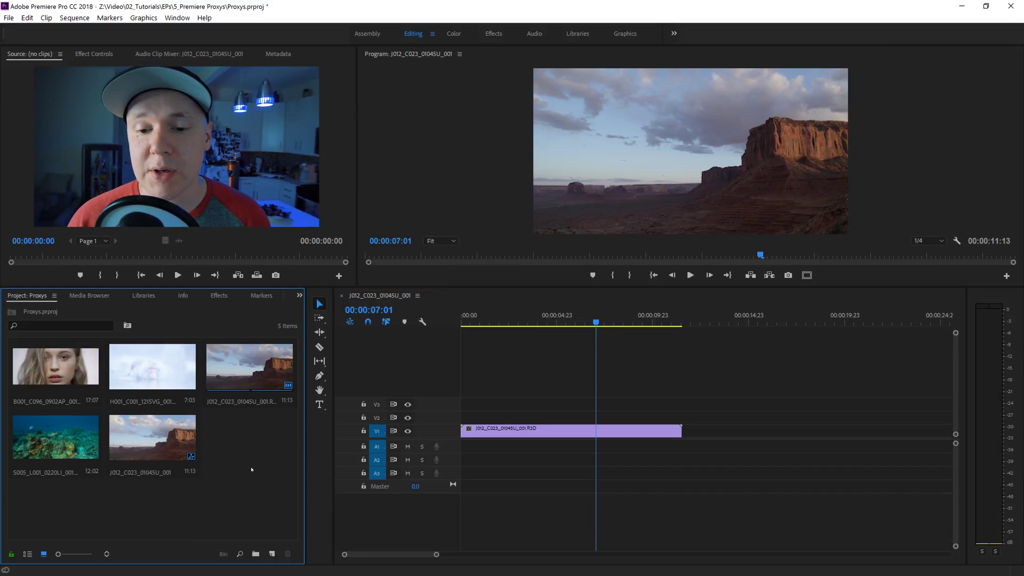
# Step: Select the four original R3D clips and choose Create Proxies for them
pyautogui.click(56, 366)
pyautogui.keyDown('shift'); pyautogui.click(55, 437); pyautogui.keyUp('shift')
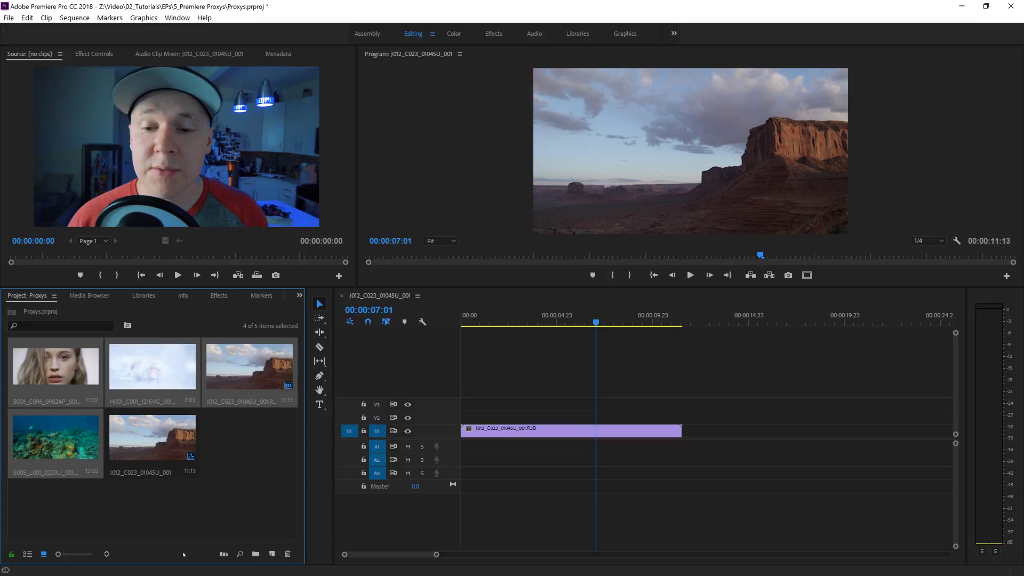
pyautogui.rightClick(159, 385)
pyautogui.moveTo(191, 300)
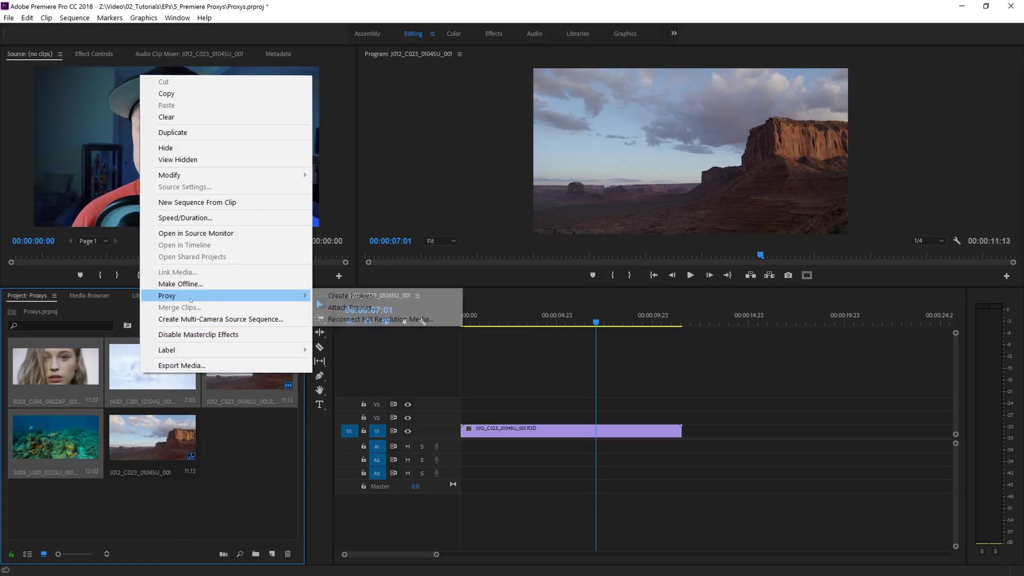
pyautogui.click(354, 296)
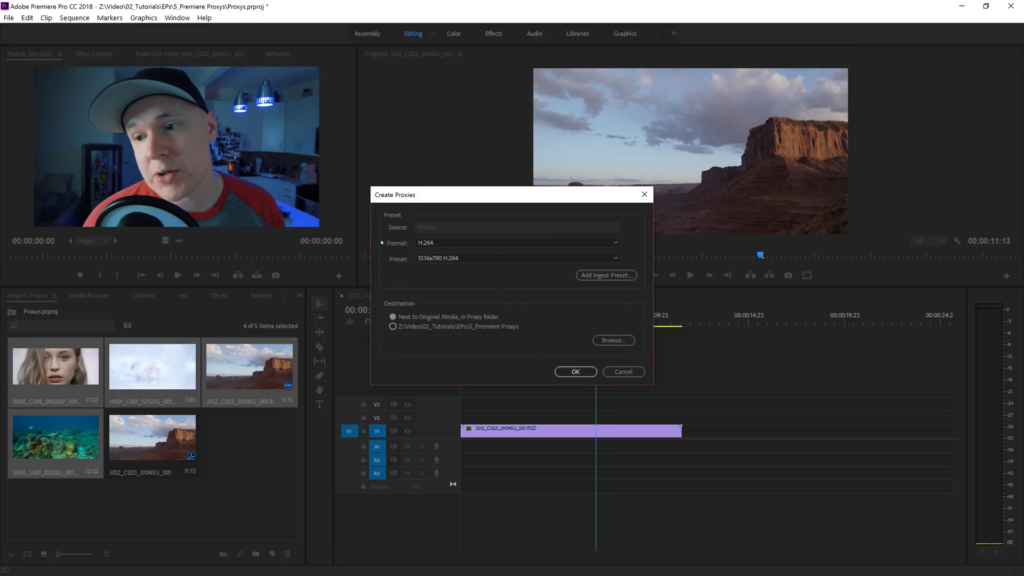
# Step: Queue H.264 proxies at the 1536x790 H.264 preset in Media Encoder
pyautogui.click(452, 243)
pyautogui.click(445, 244)
pyautogui.click(446, 245)
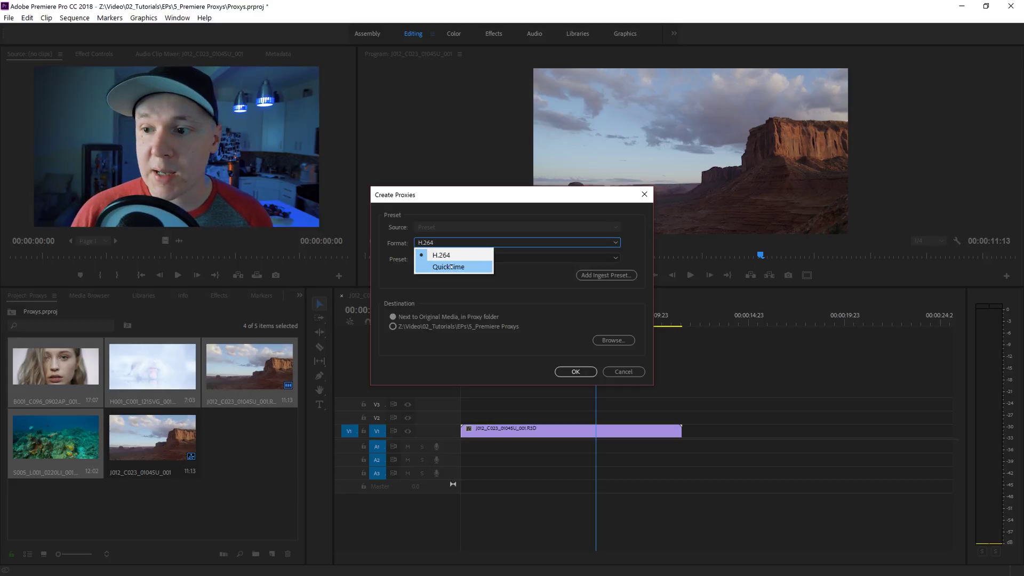
pyautogui.click(444, 242)
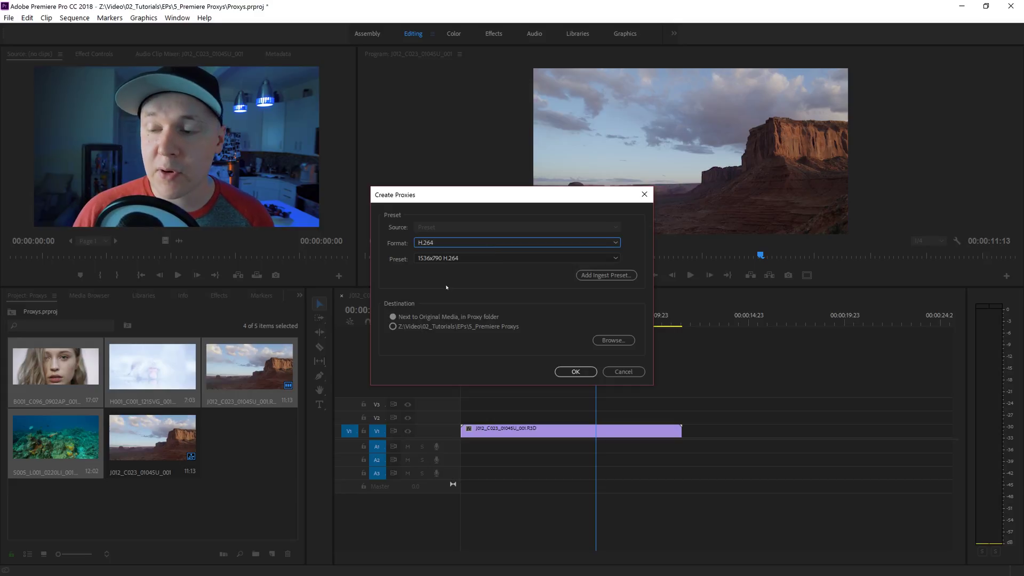
pyautogui.click(452, 258)
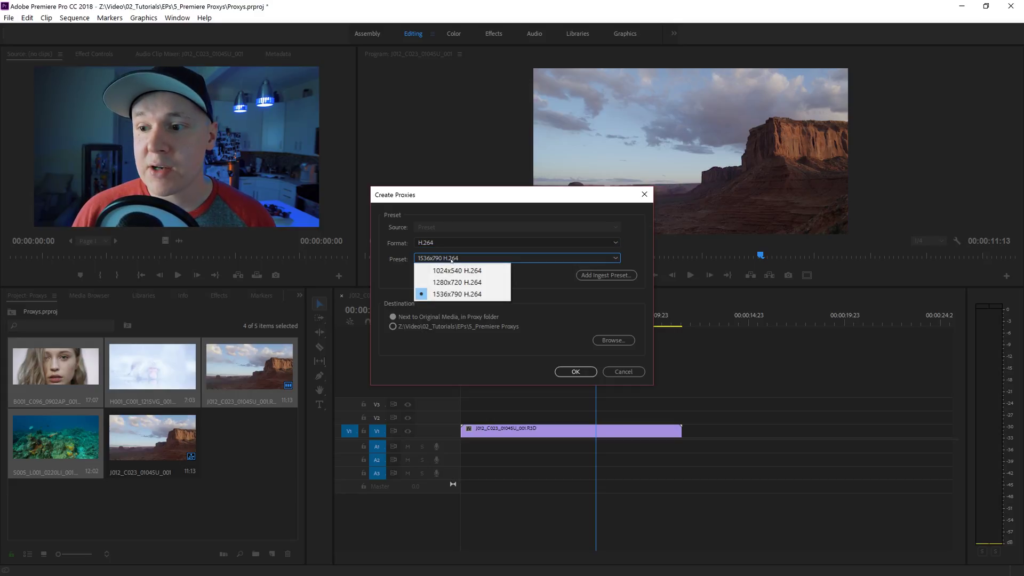
pyautogui.click(457, 293)
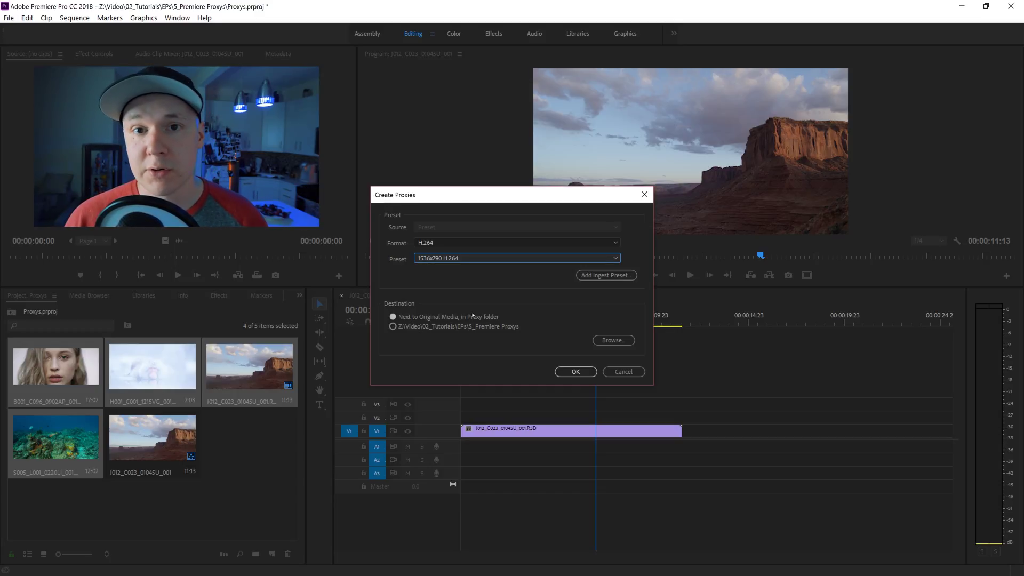
pyautogui.click(567, 368)
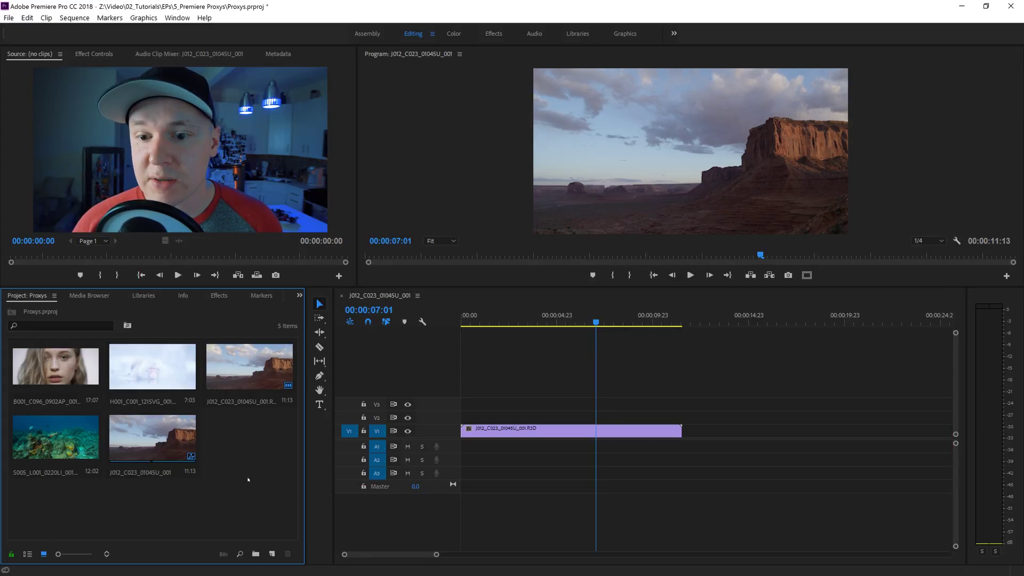
# Step: Place H001, B001 and S005 after J012 on V1, zoom out, and enlarge the monitors
pyautogui.moveTo(152, 367); pyautogui.dragTo(558, 441)
pyautogui.moveTo(37, 368); pyautogui.dragTo(831, 430)
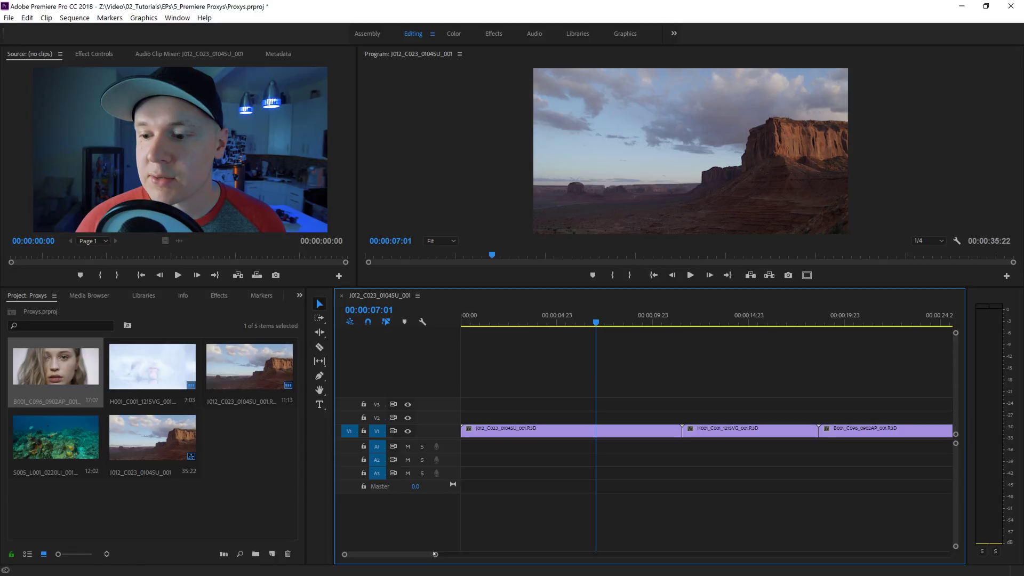
pyautogui.moveTo(436, 555); pyautogui.dragTo(549, 554)
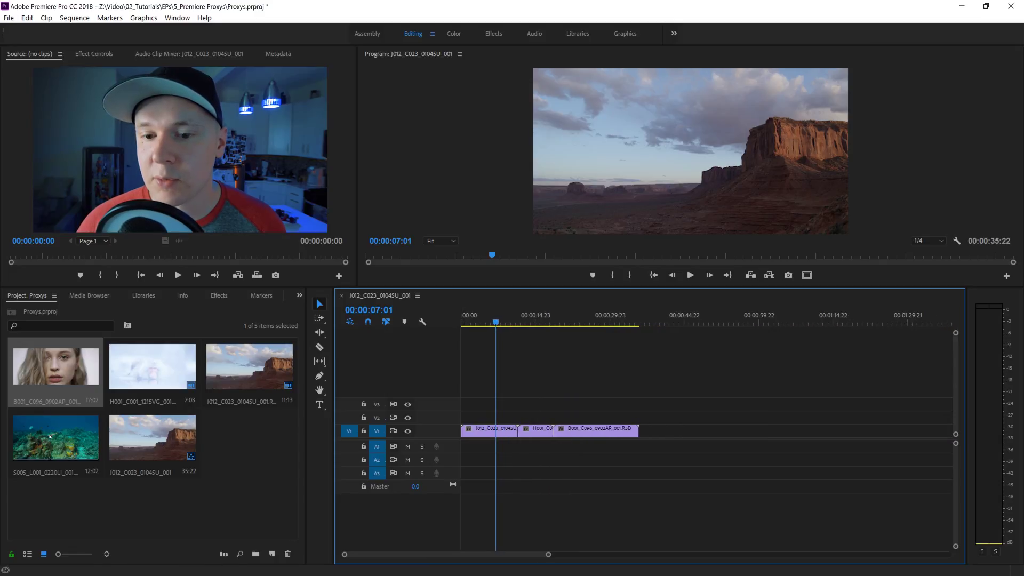
pyautogui.moveTo(56, 438); pyautogui.dragTo(640, 430)
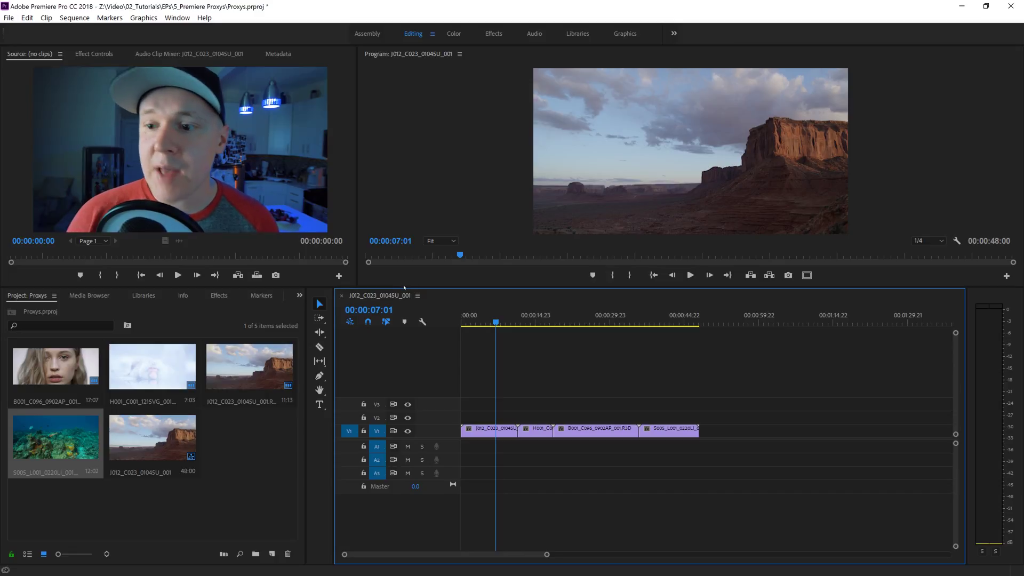
pyautogui.moveTo(407, 286); pyautogui.dragTo(407, 362)
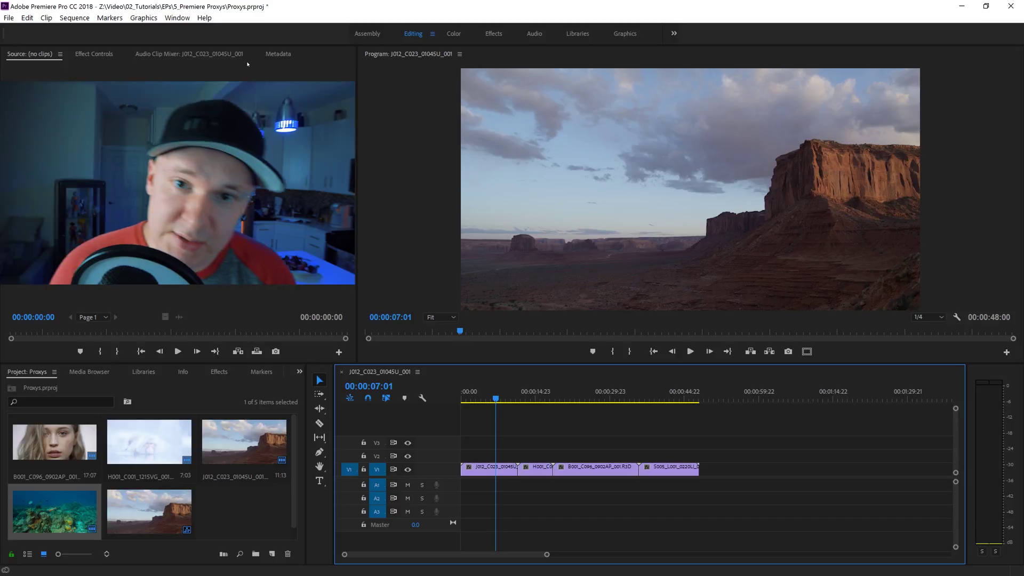
# Step: Confirm the 8192x4320 sequence settings unchanged, then play and stop at the portrait clip
pyautogui.click(74, 18)
pyautogui.click(88, 32)
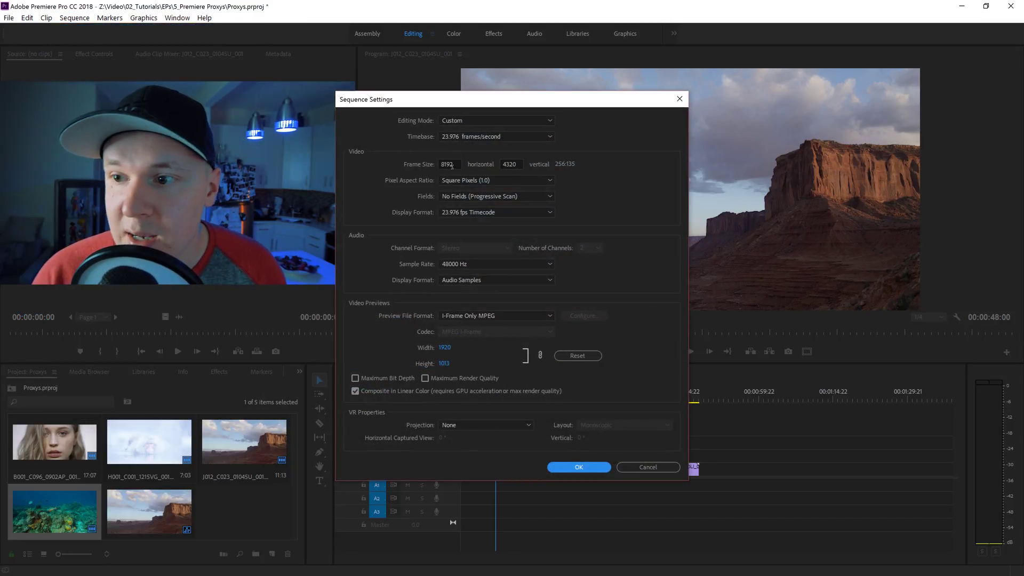
pyautogui.click(595, 467)
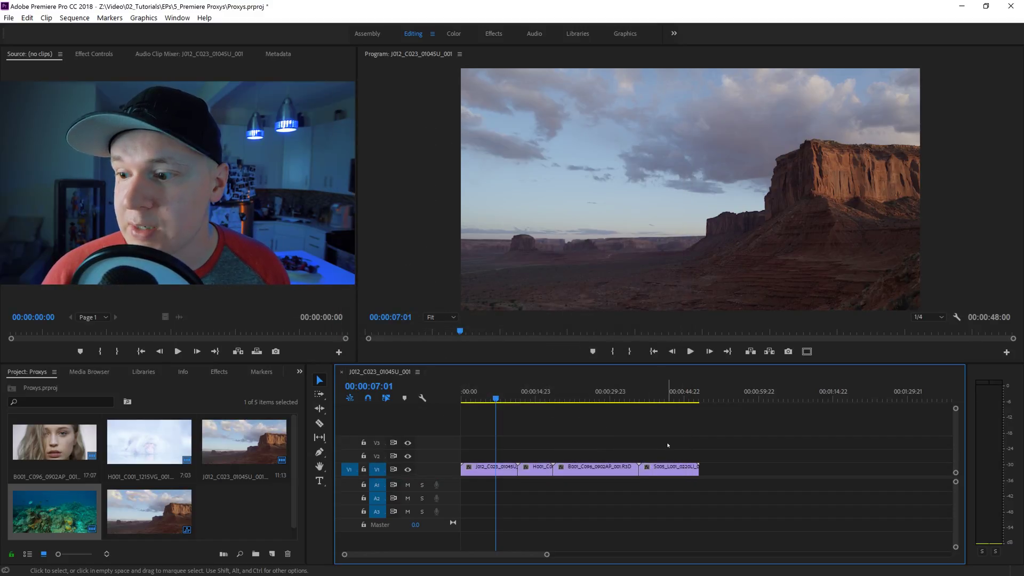
pyautogui.click(690, 351)
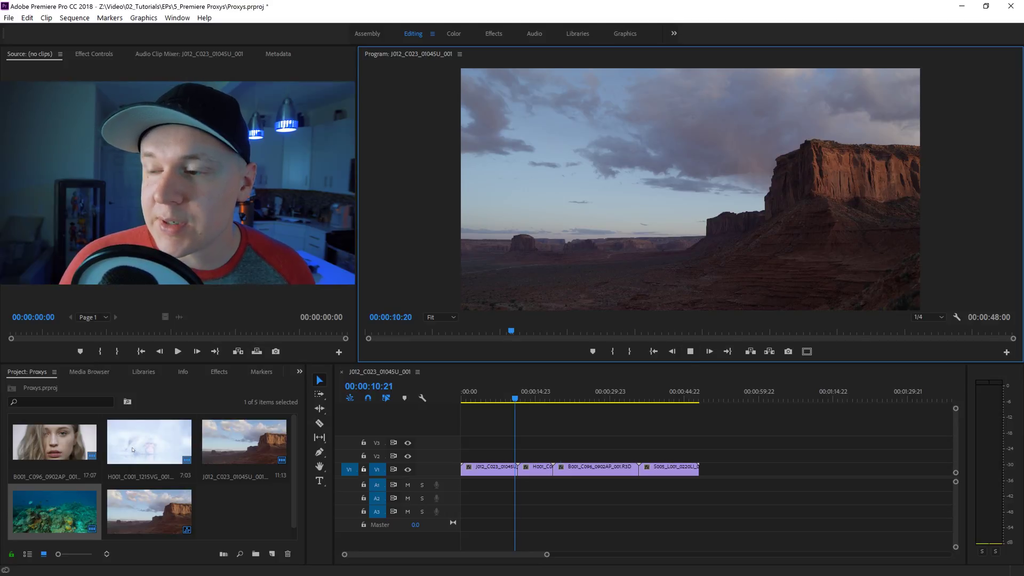
pyautogui.click(690, 352)
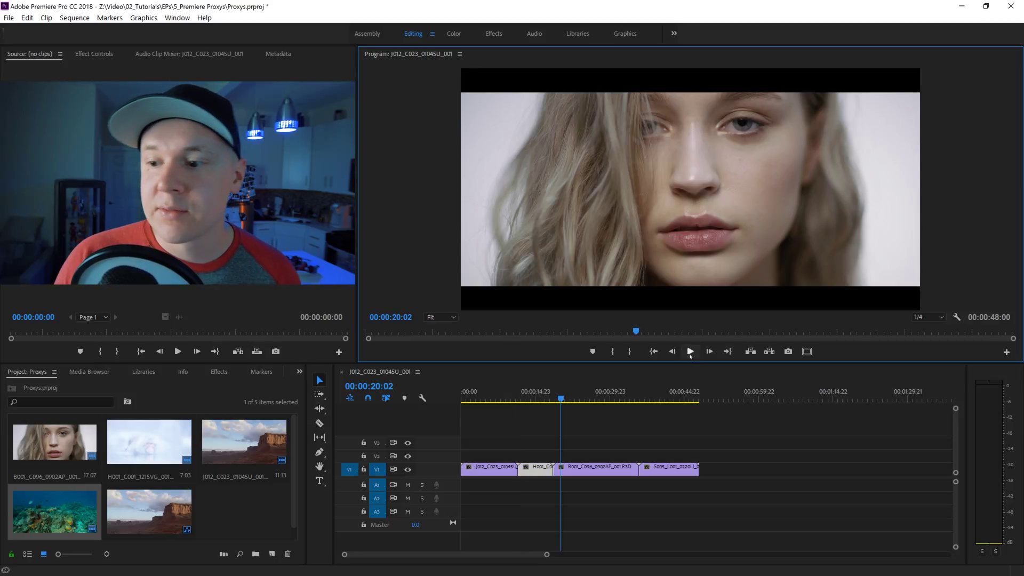
# Step: Add a Toggle Proxies button to the Program monitor, turn it on, and restart playback
pyautogui.click(1007, 354)
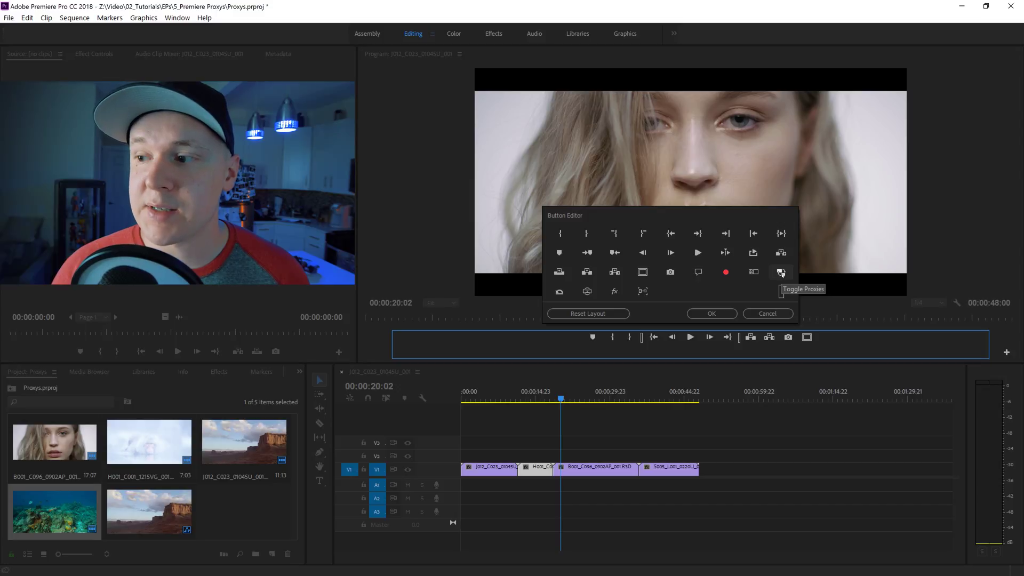
pyautogui.moveTo(782, 274); pyautogui.dragTo(826, 338)
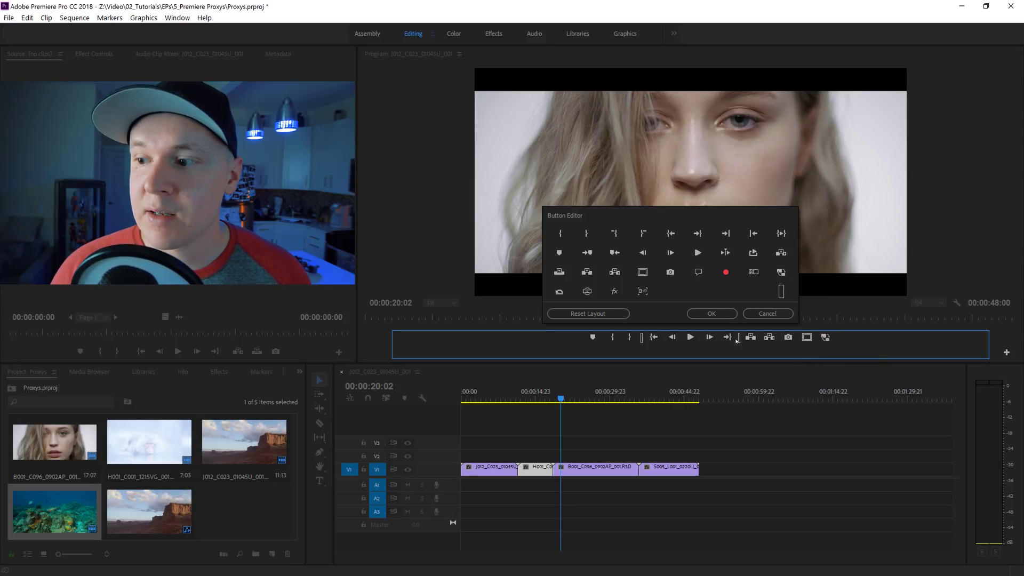
pyautogui.click(724, 316)
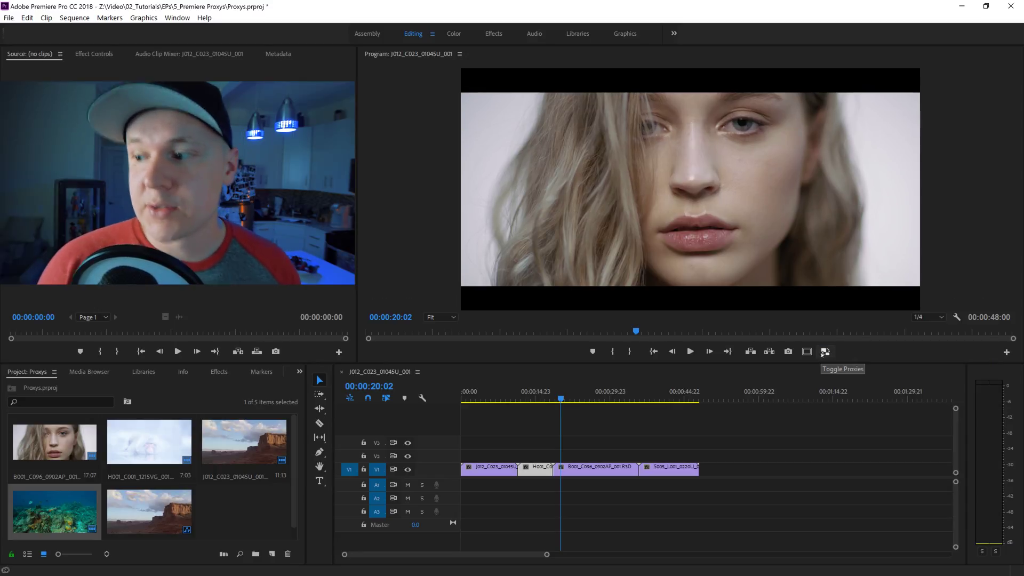
pyautogui.click(825, 352)
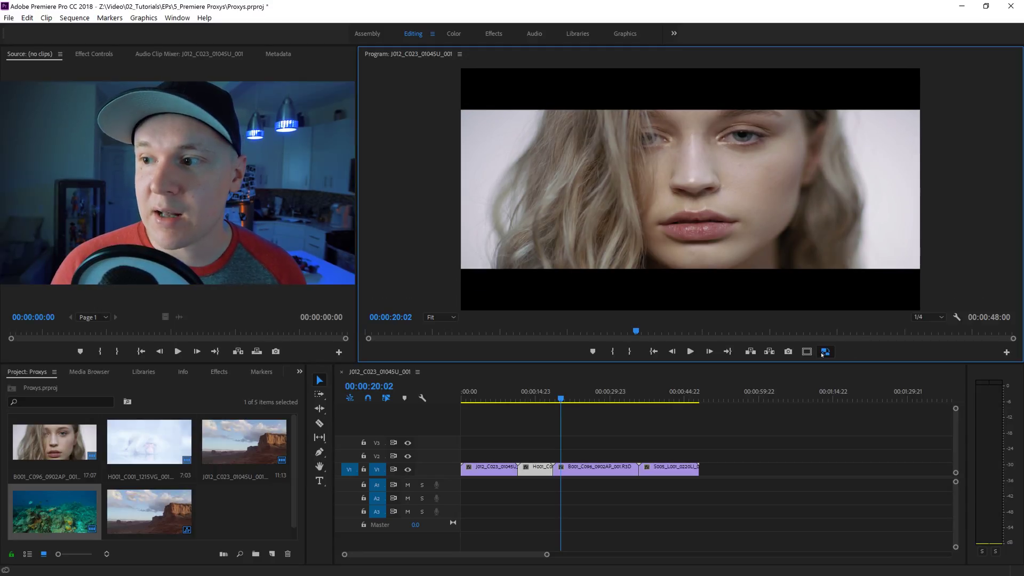
pyautogui.press('space')
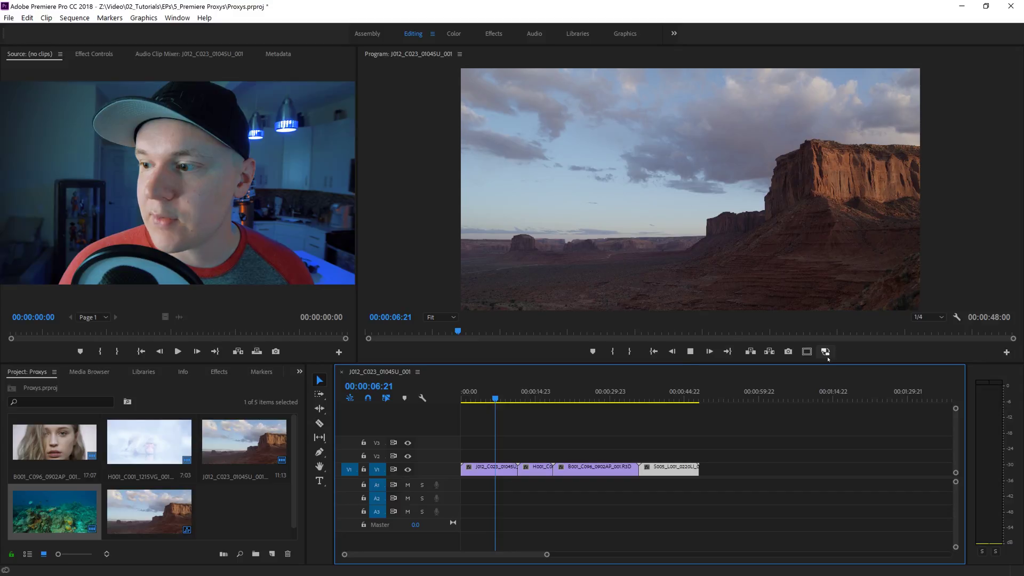
pyautogui.press('space')
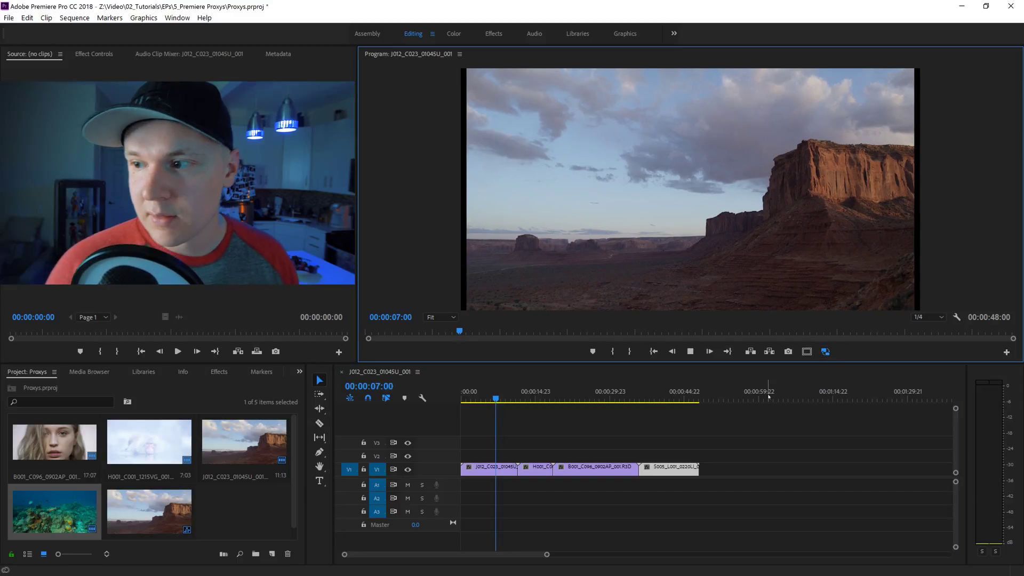
# Step: Set Program monitor playback resolution to Full and move the playhead to the portrait clip
pyautogui.click(928, 317)
pyautogui.click(925, 331)
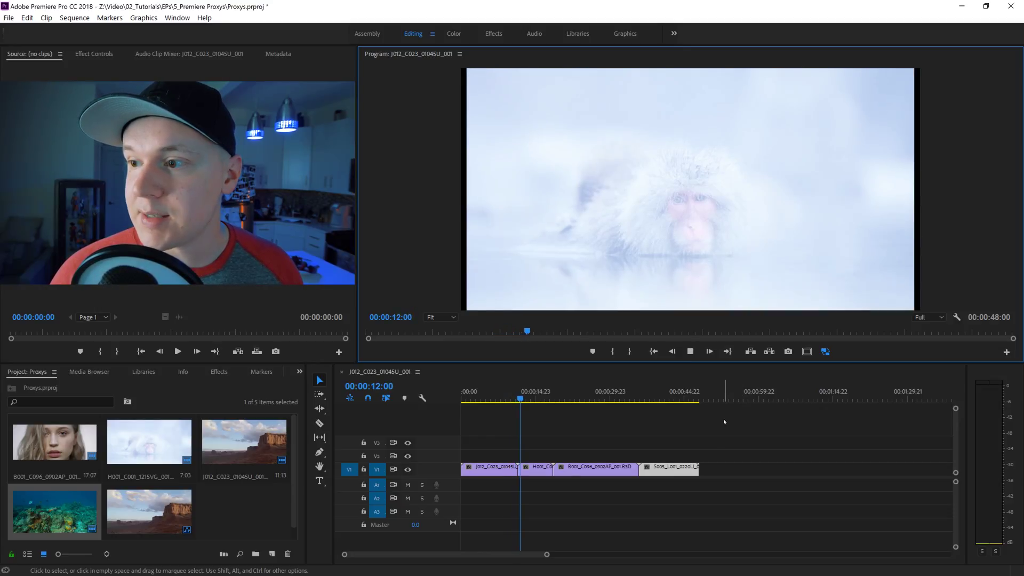
pyautogui.moveTo(538, 399); pyautogui.dragTo(619, 400)
# Step: Toggle proxies off and back on to compare, then return the playhead near the start
pyautogui.click(825, 351)
pyautogui.click(826, 351)
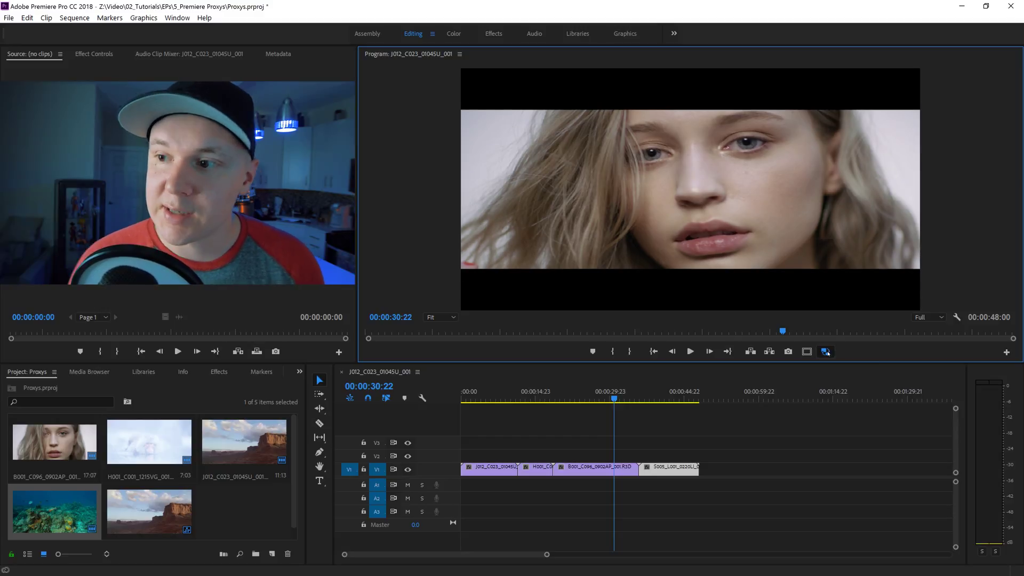
pyautogui.click(826, 351)
pyautogui.click(826, 351)
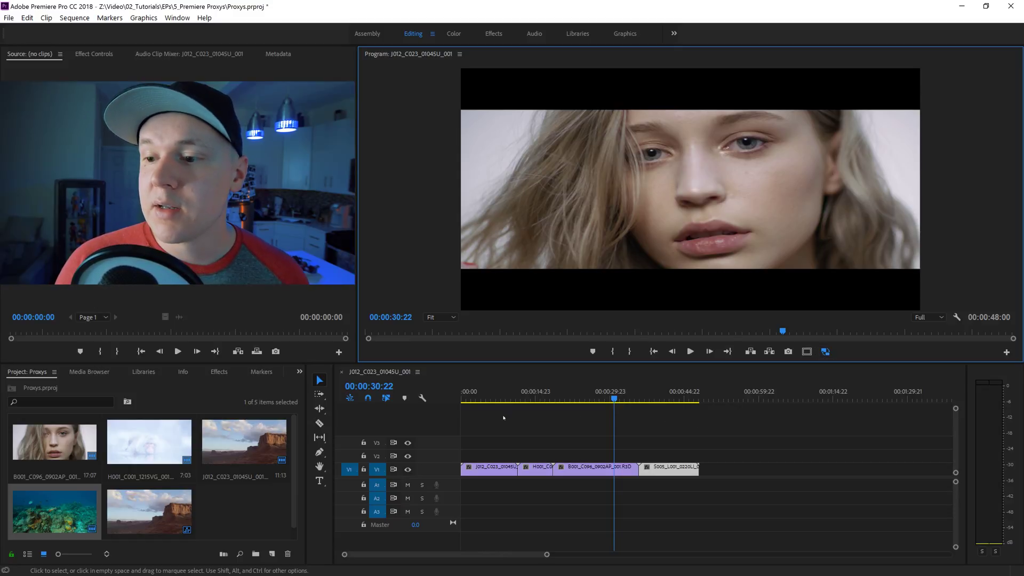
pyautogui.click(494, 398)
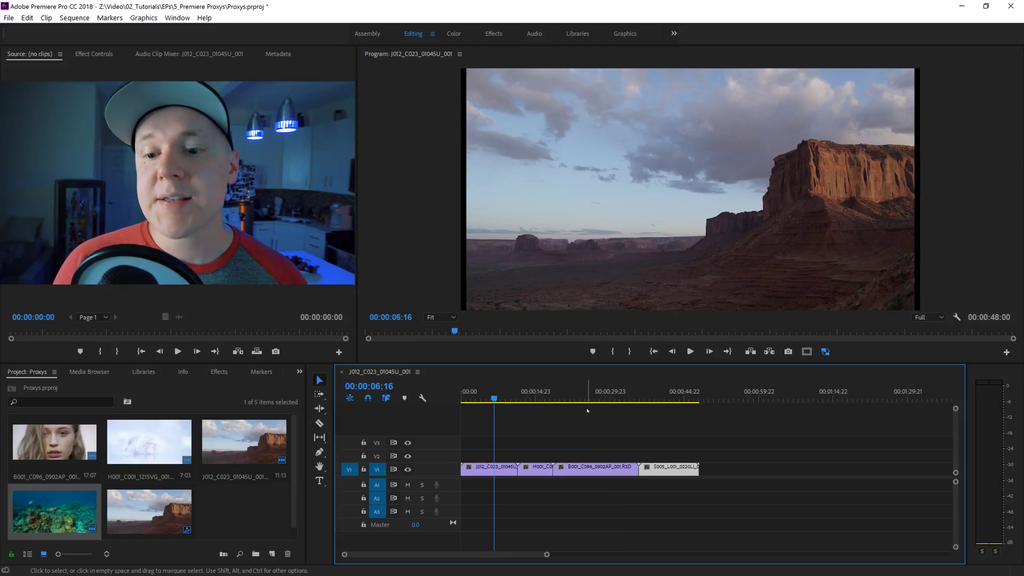